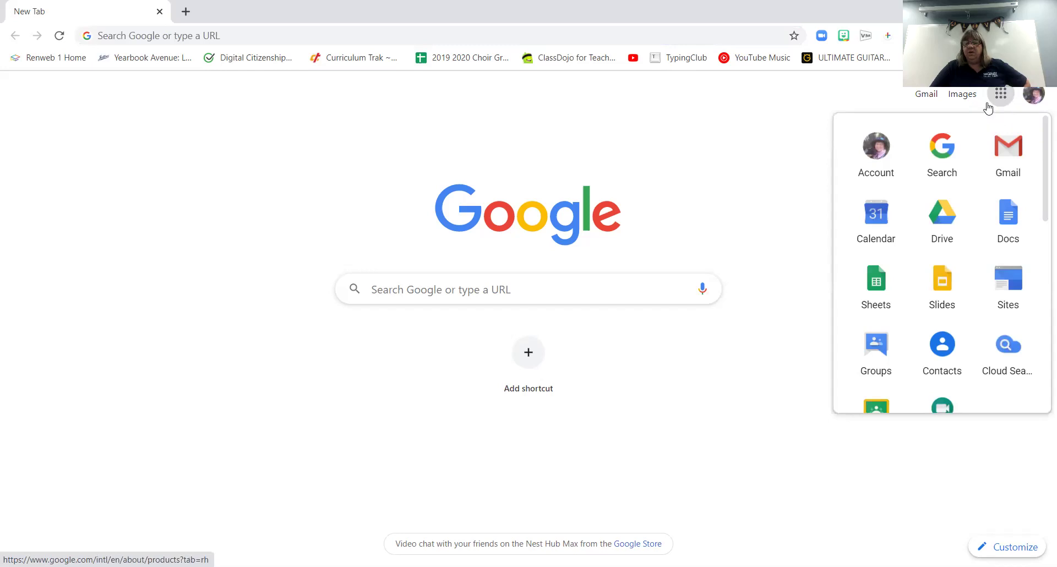
From the Google homepage's account menu, start adding a different, unlisted Google account
click(948, 151)
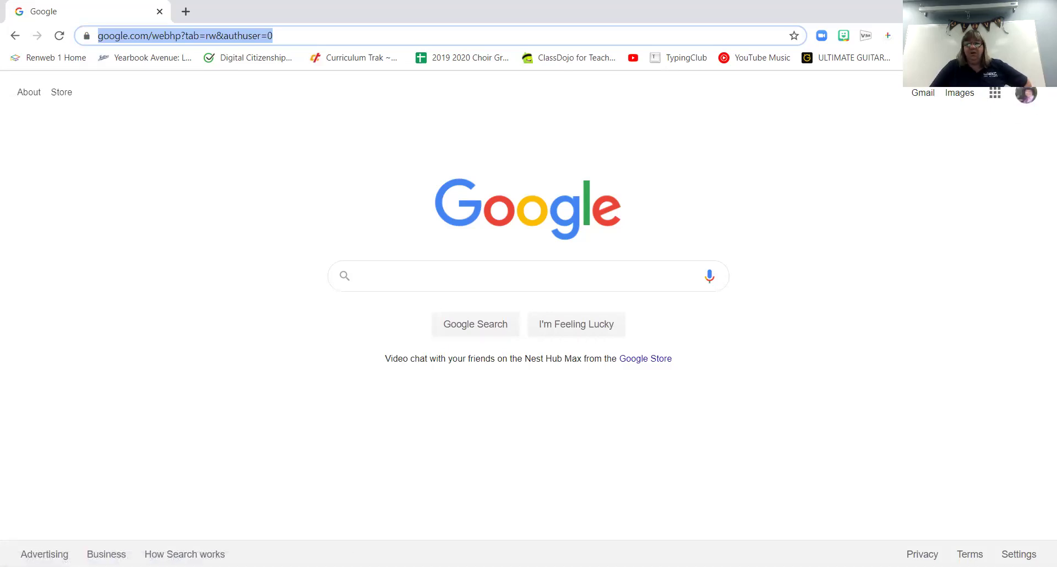
click(1027, 95)
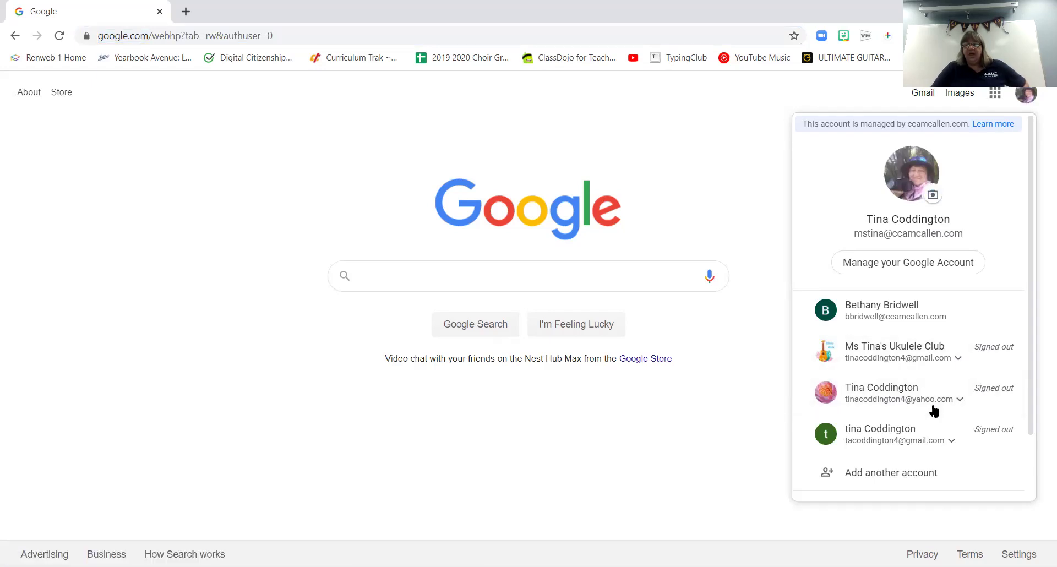
click(921, 477)
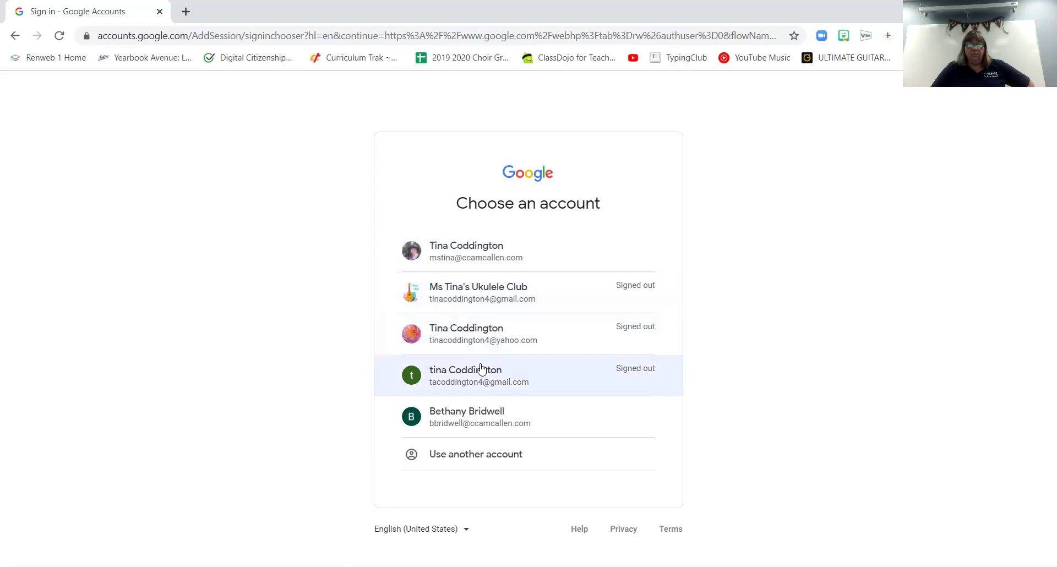
click(501, 460)
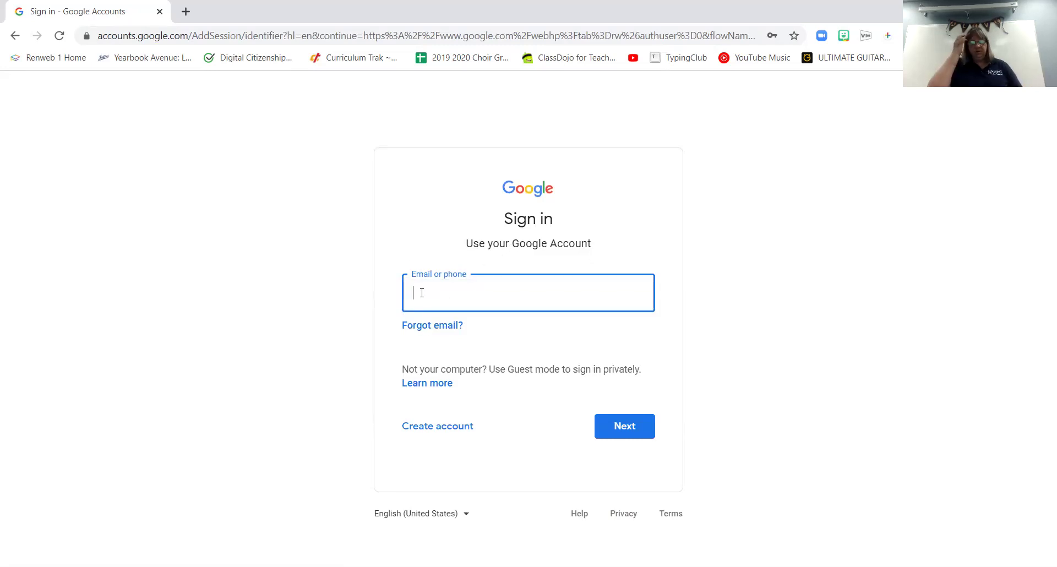
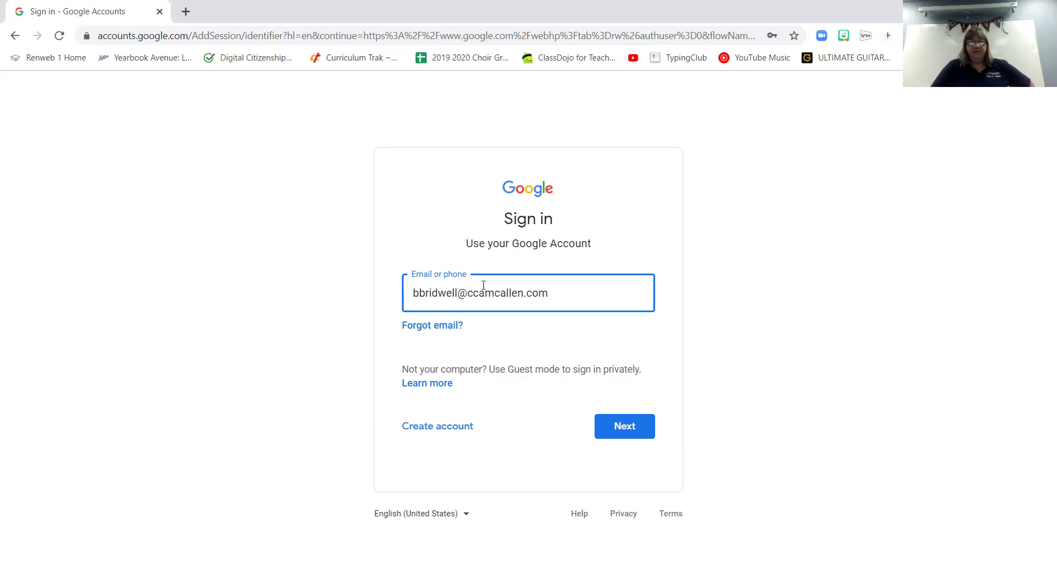
Continue to the password page, enter the account password, and finish signing in
click(619, 427)
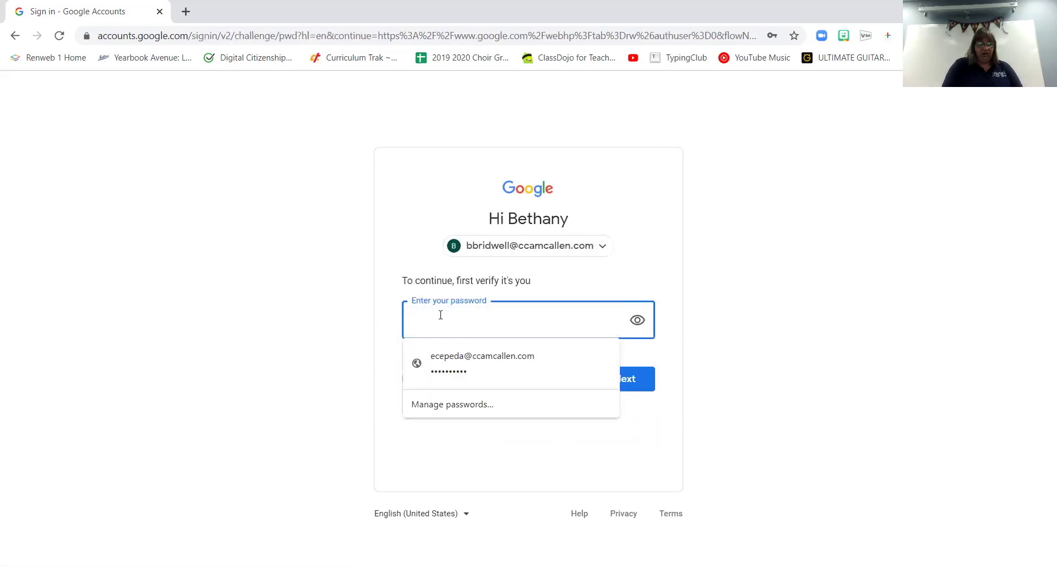
text(••)
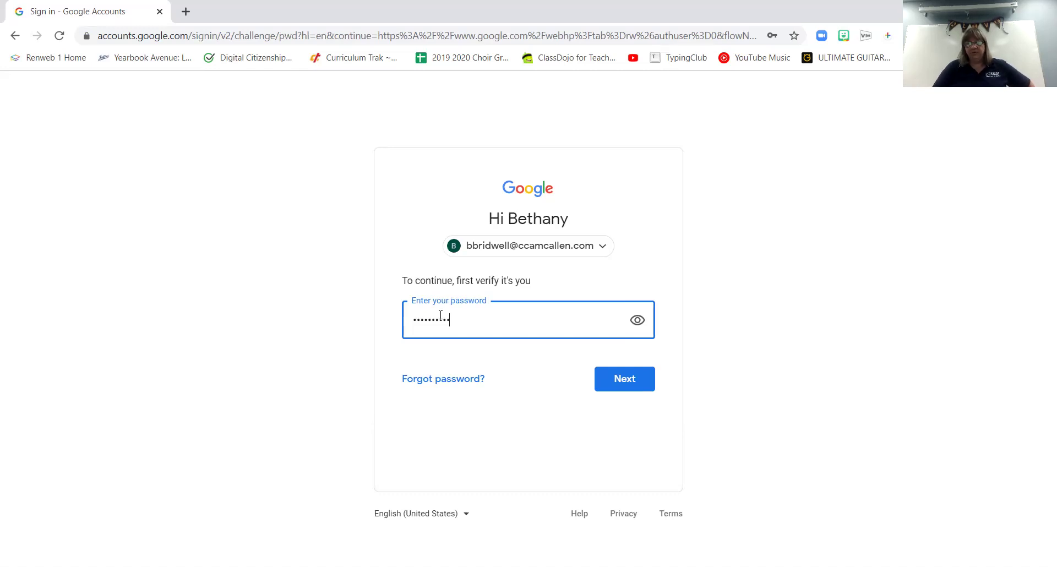
click(624, 385)
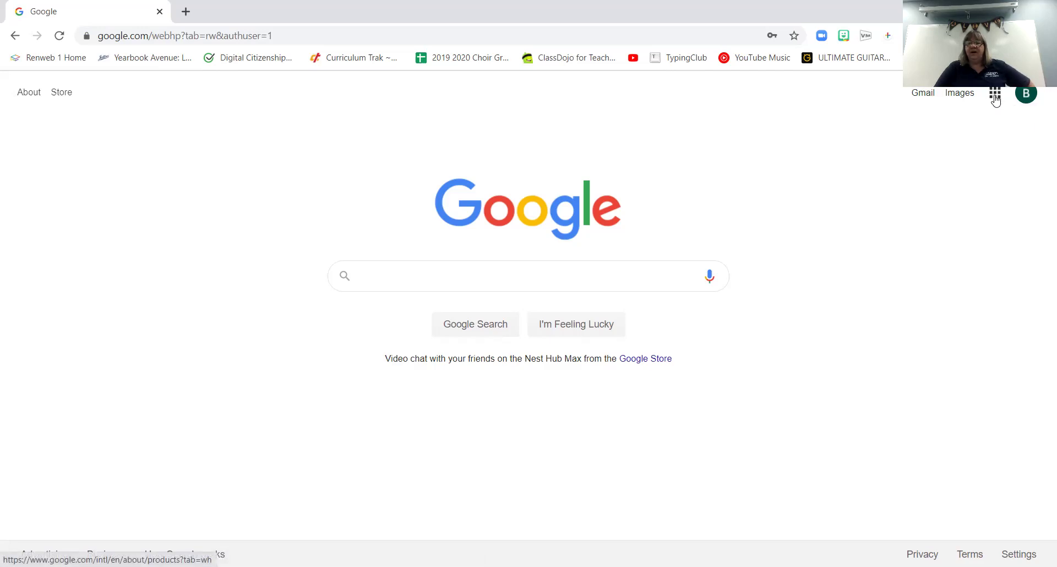
Launch Classroom from the Google apps grid and bring up the join-or-create class menu
click(995, 95)
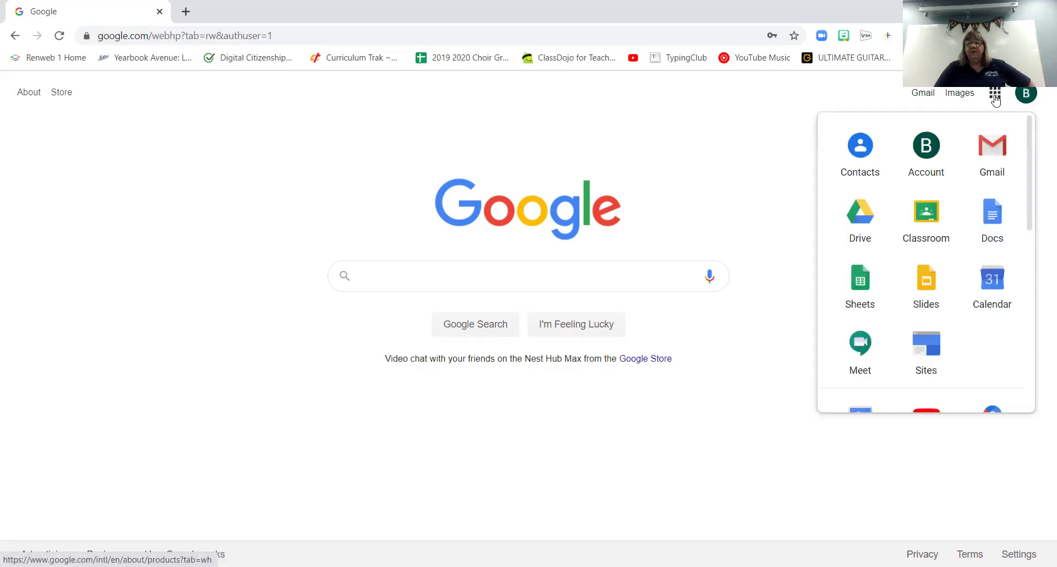
click(923, 220)
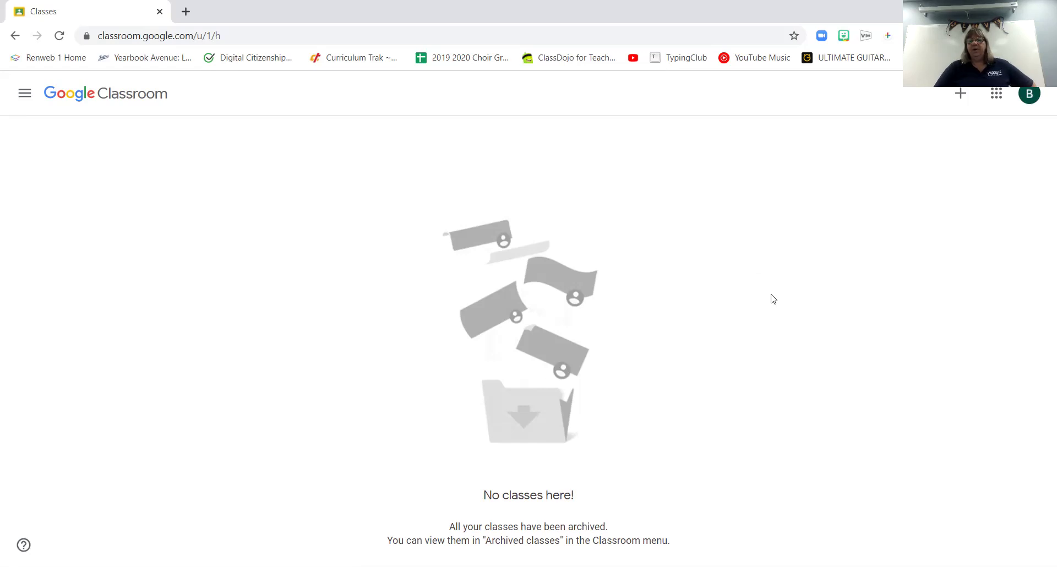
click(962, 100)
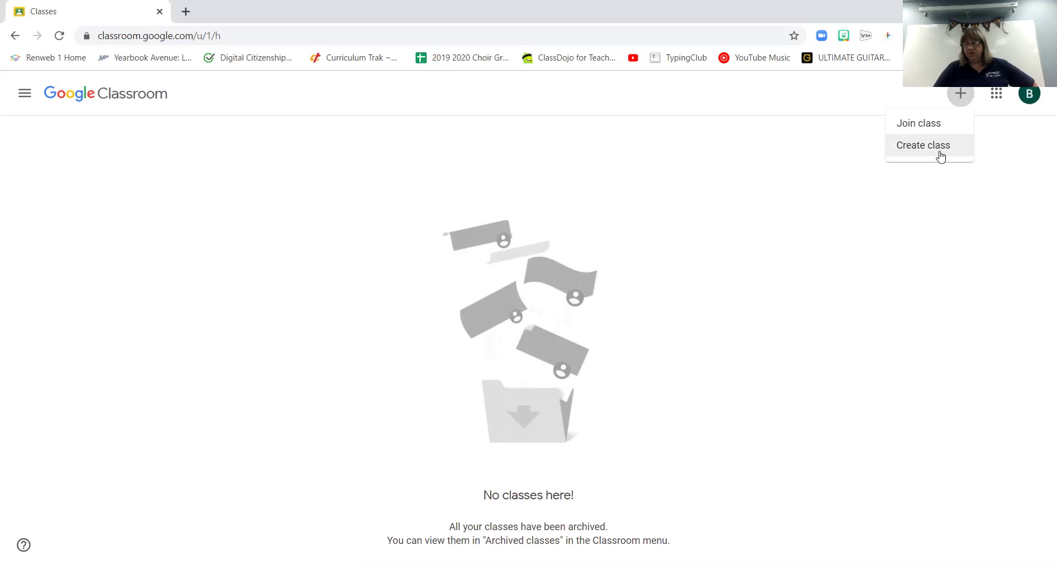
Join the 4th Grade 2020-2021 class by entering the teacher's class code
click(907, 125)
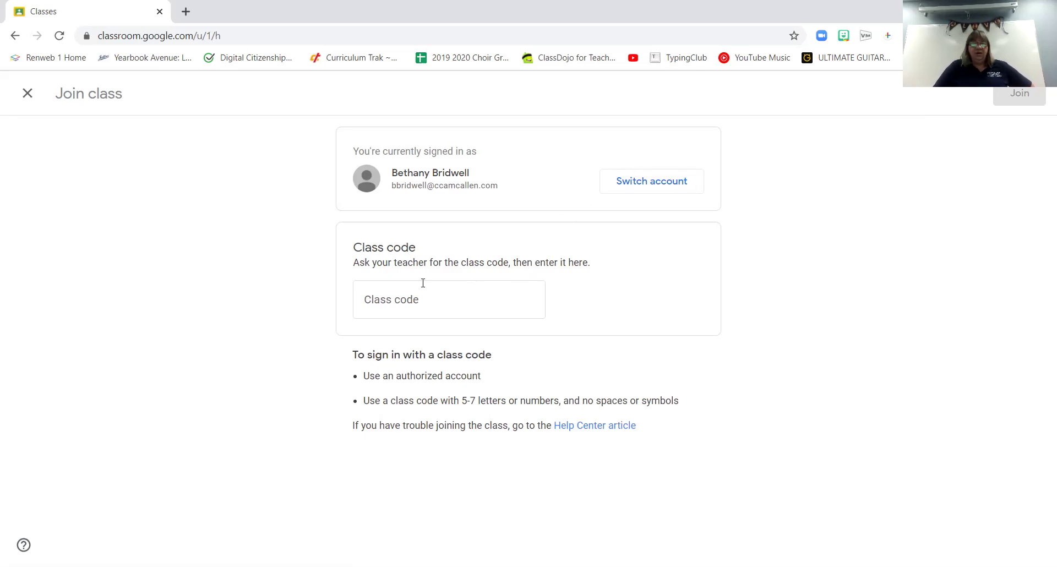
click(412, 302)
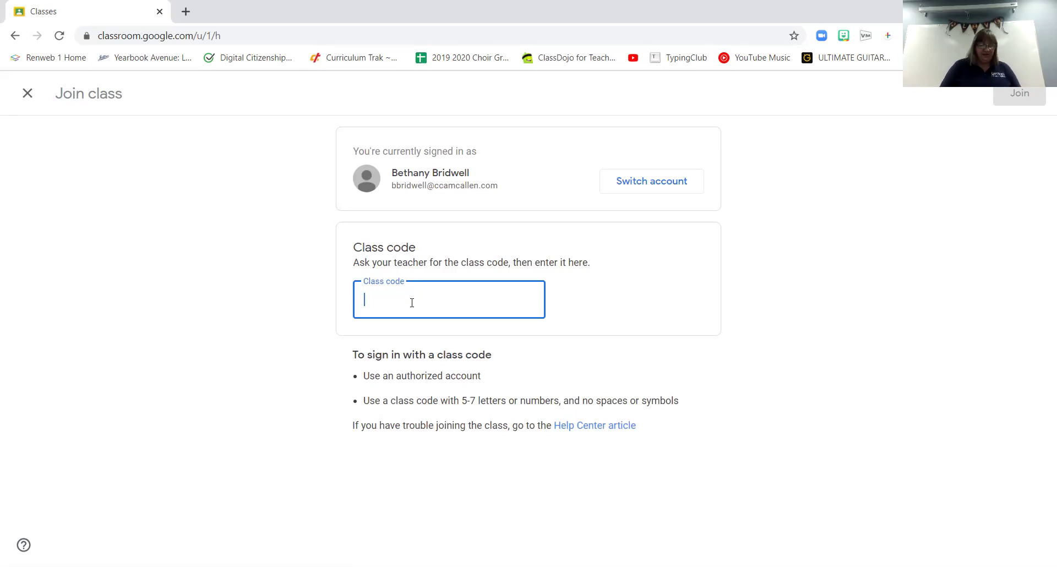
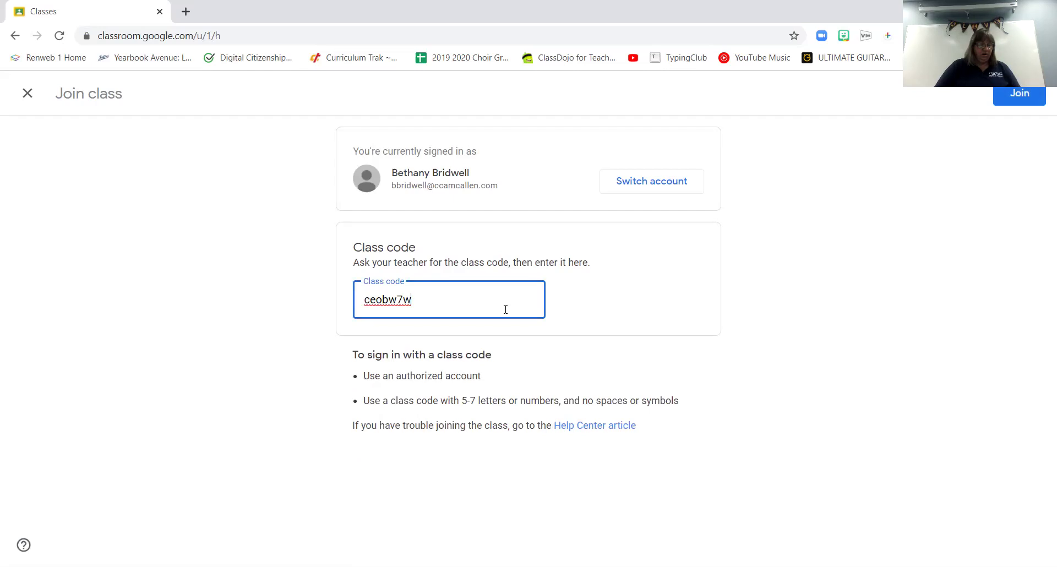
click(1028, 93)
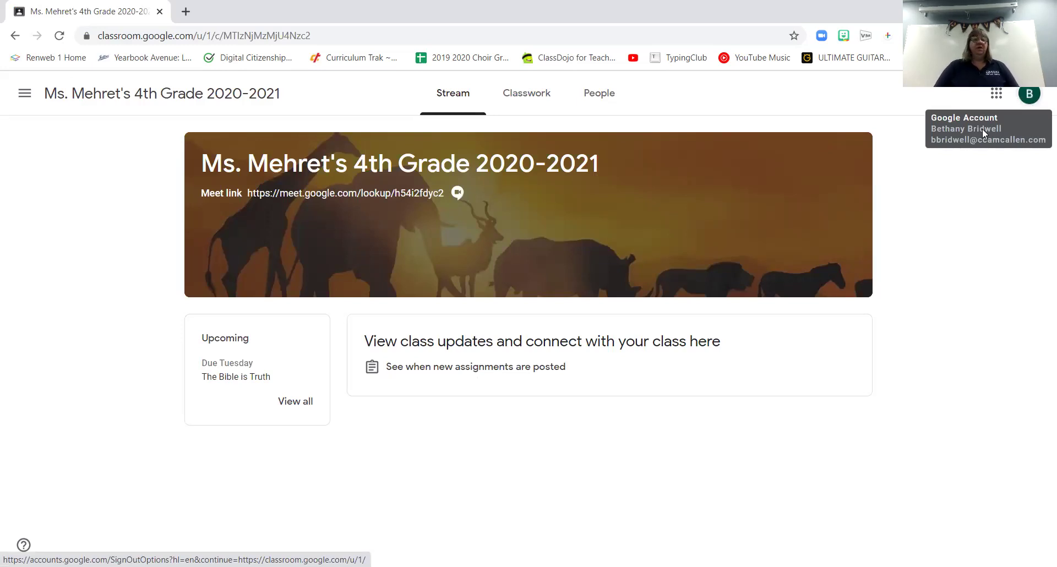
Return to Classes through the side menu and bring up the join-or-create class menu
click(23, 98)
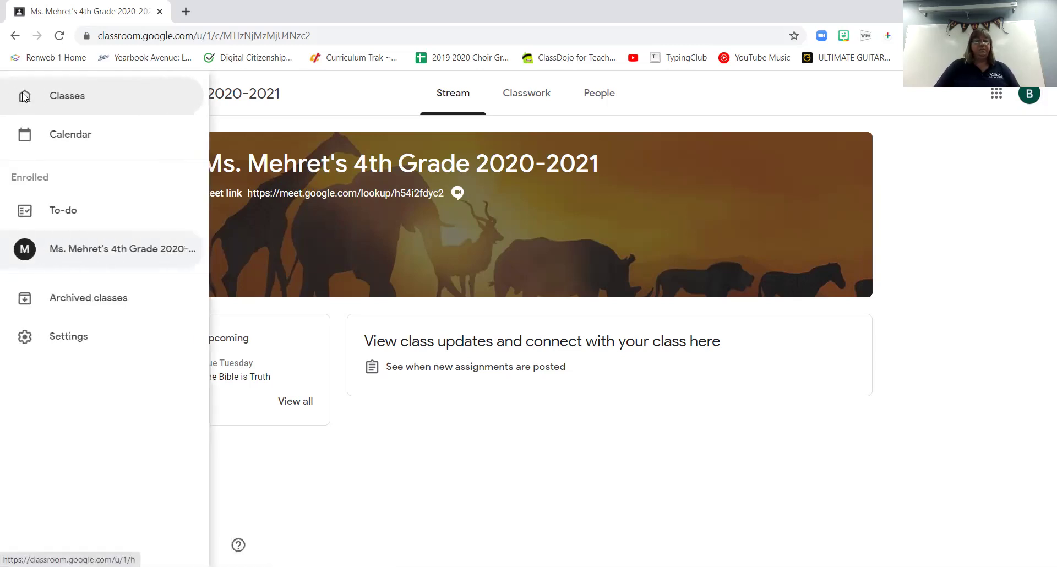
click(69, 99)
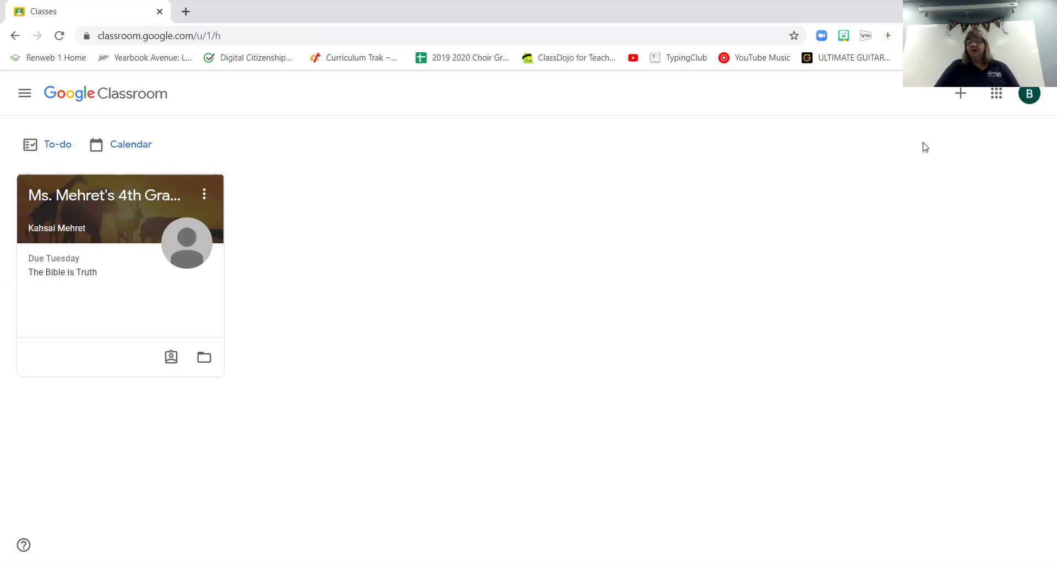
click(961, 97)
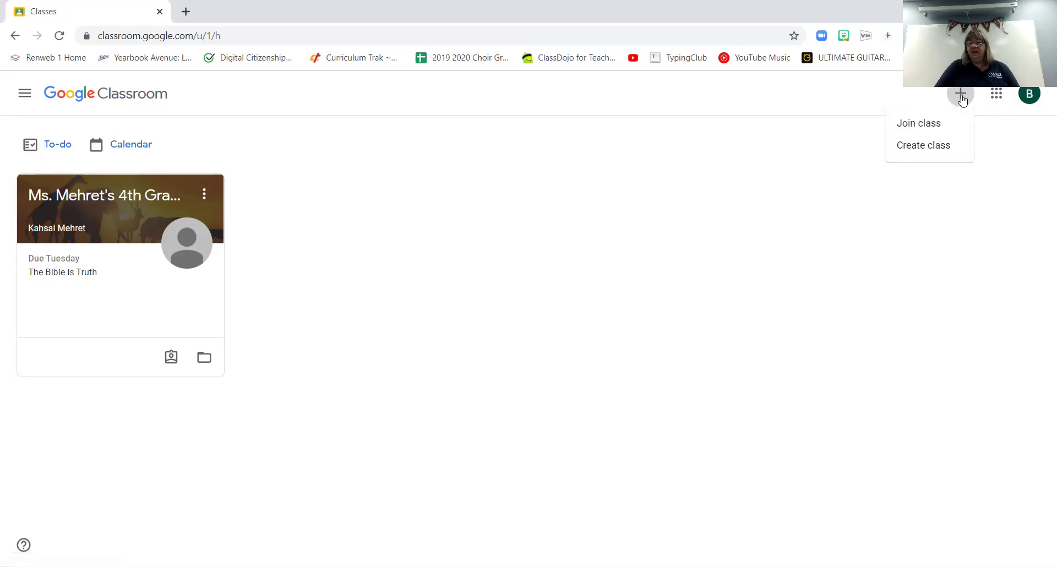
Join the 4th Onsite Computers 2020 class by entering its class code
click(934, 125)
click(432, 288)
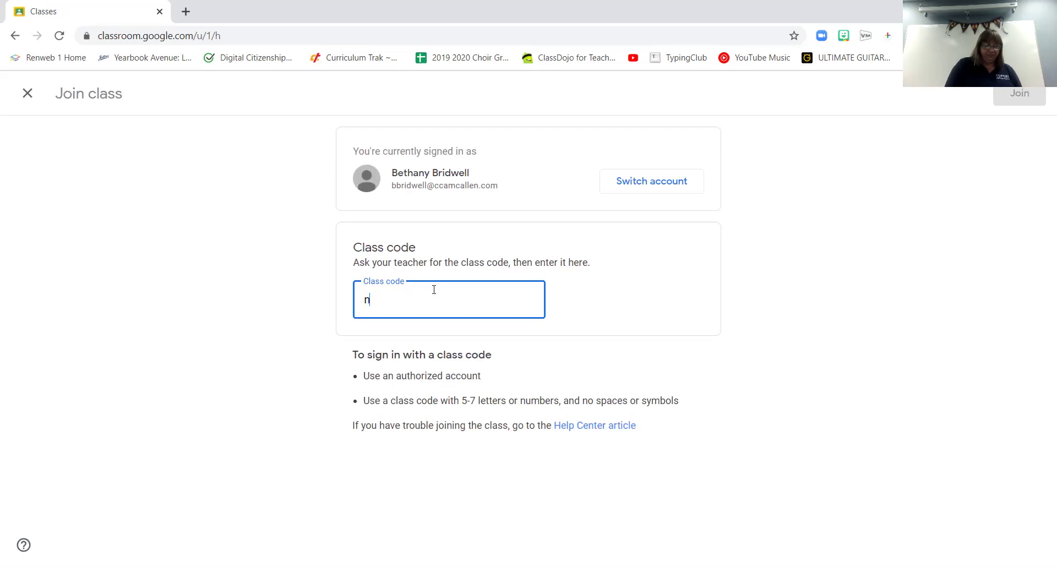
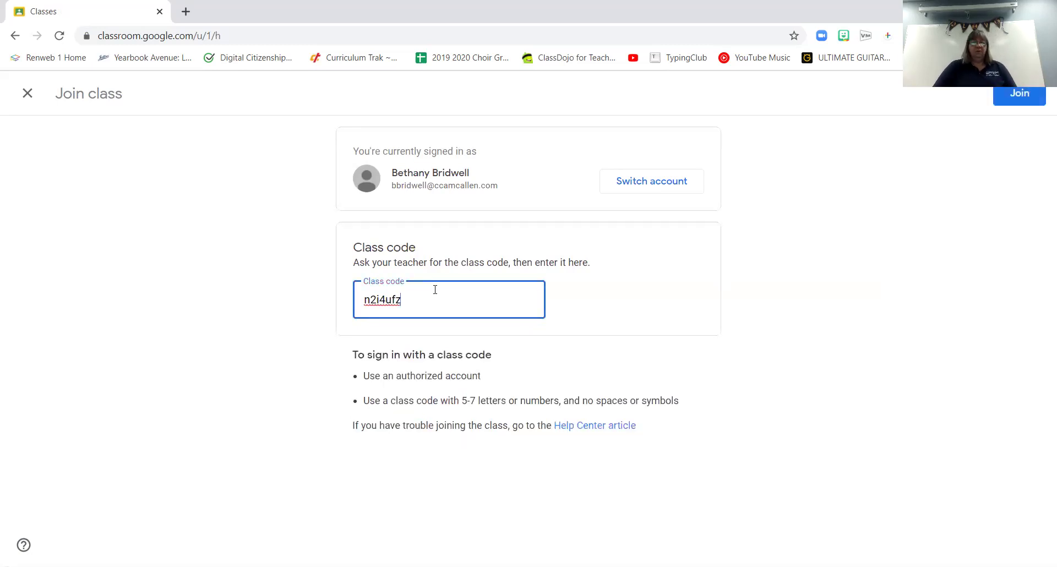
click(1019, 96)
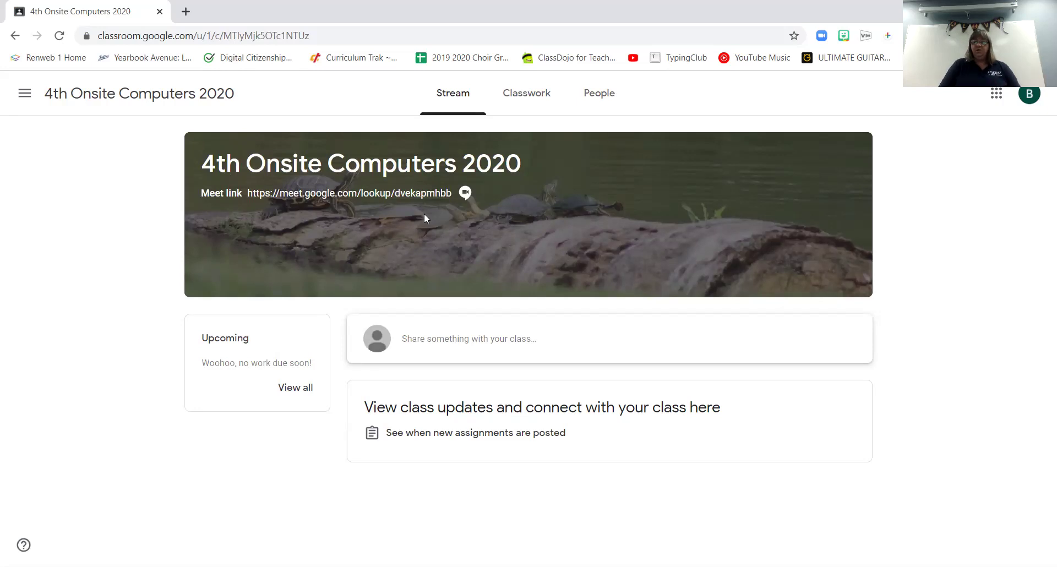
Go back to Classes via the side menu to see both class cards
click(24, 94)
click(26, 99)
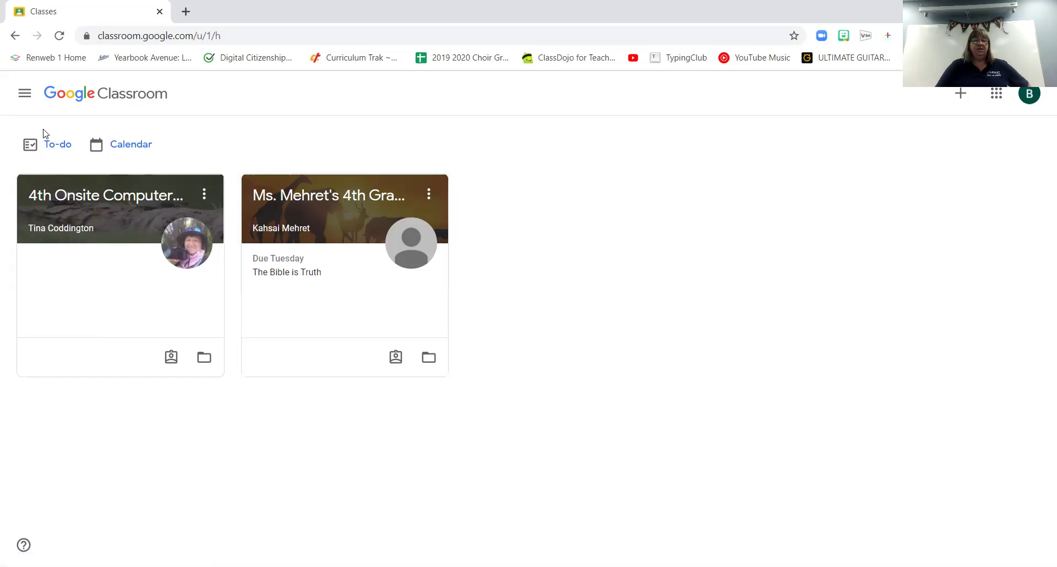
Check next week on the calendar, then view the To-do list showing The Bible is Truth due Sep 1
click(133, 149)
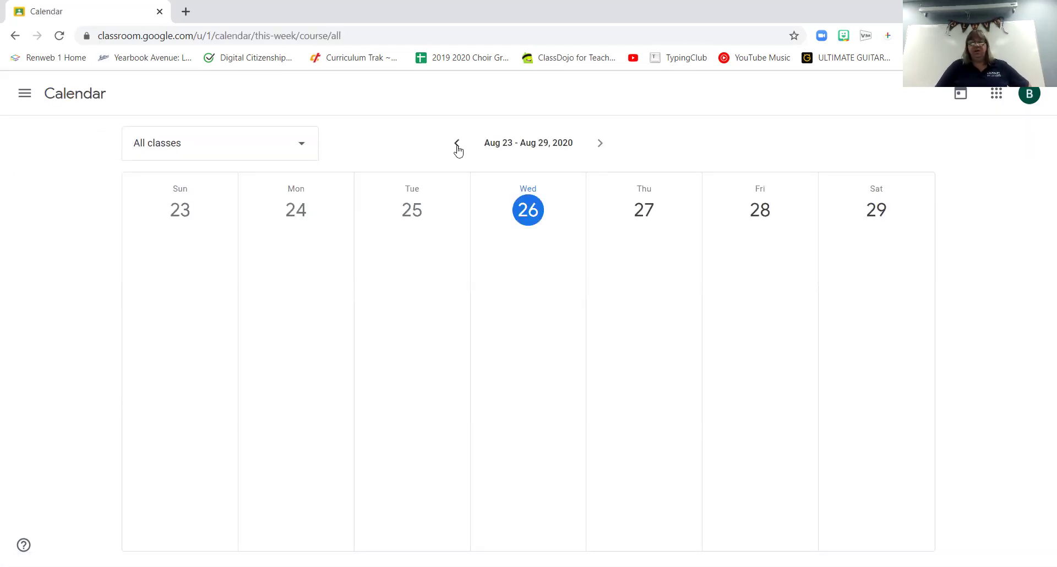
click(600, 147)
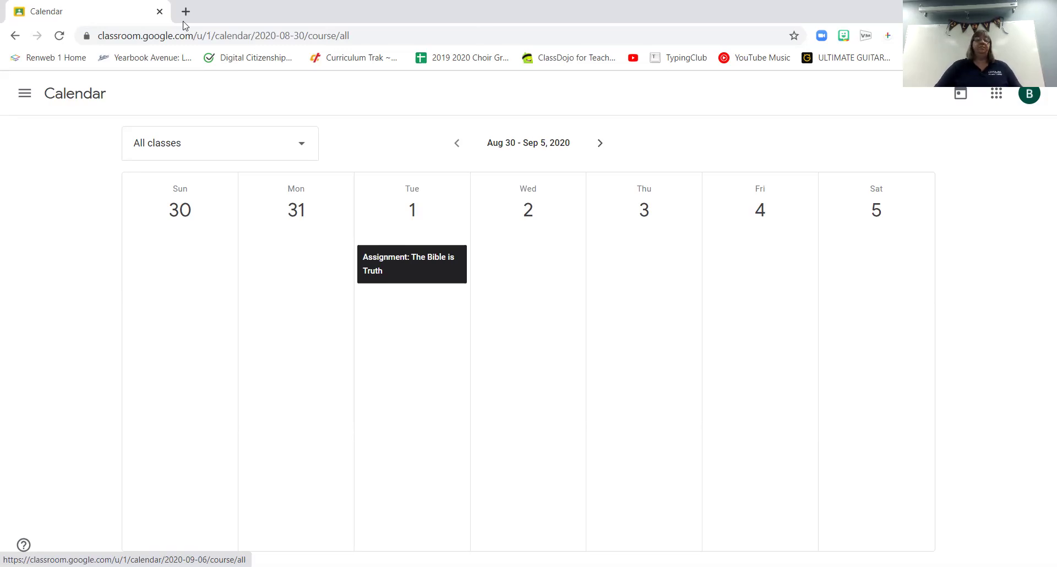
click(23, 102)
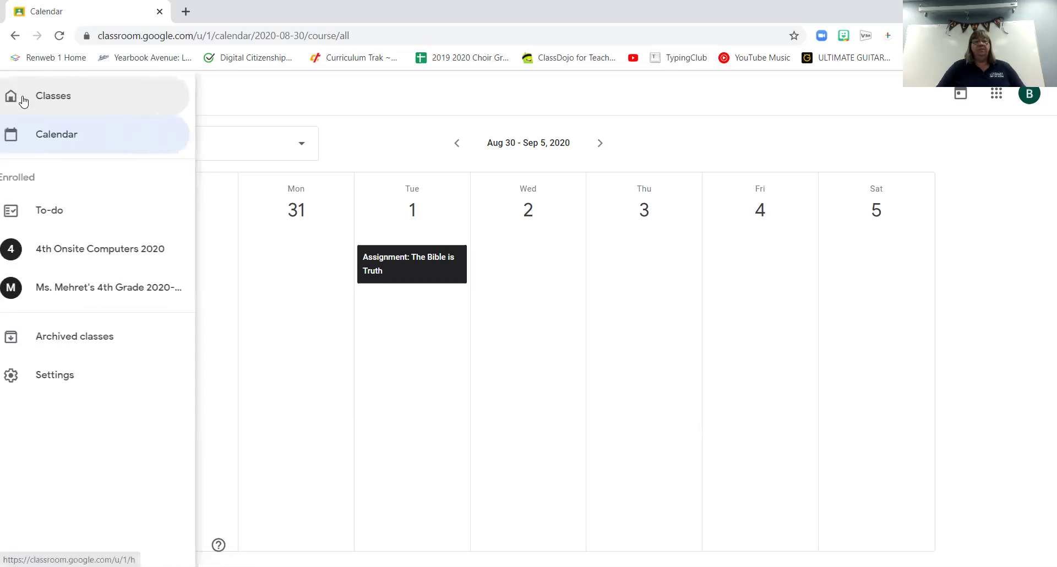
click(70, 222)
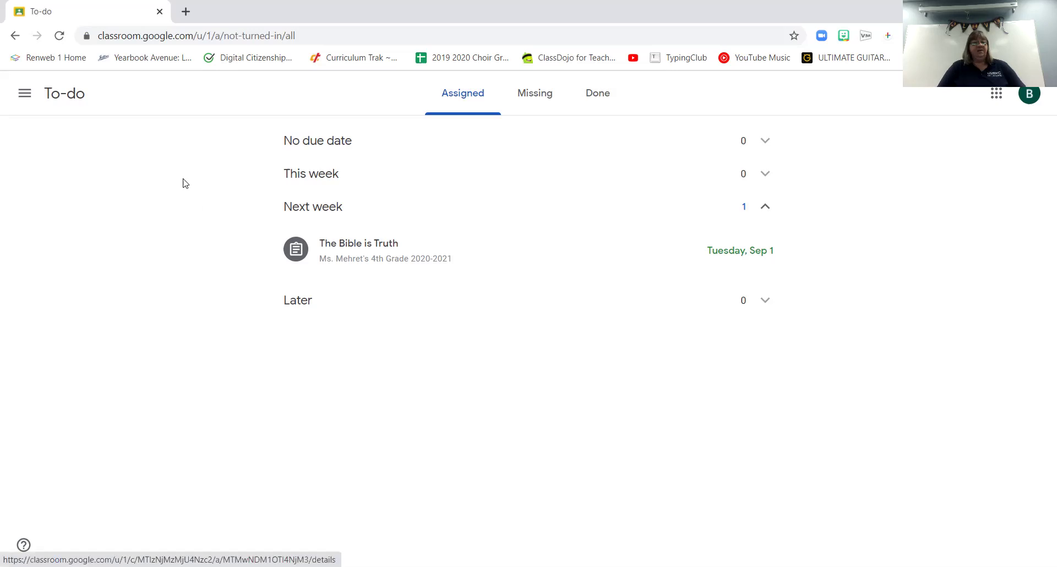
click(24, 94)
Return to Classes to see 4th Onsite Computers and 4th Grade listed
click(53, 103)
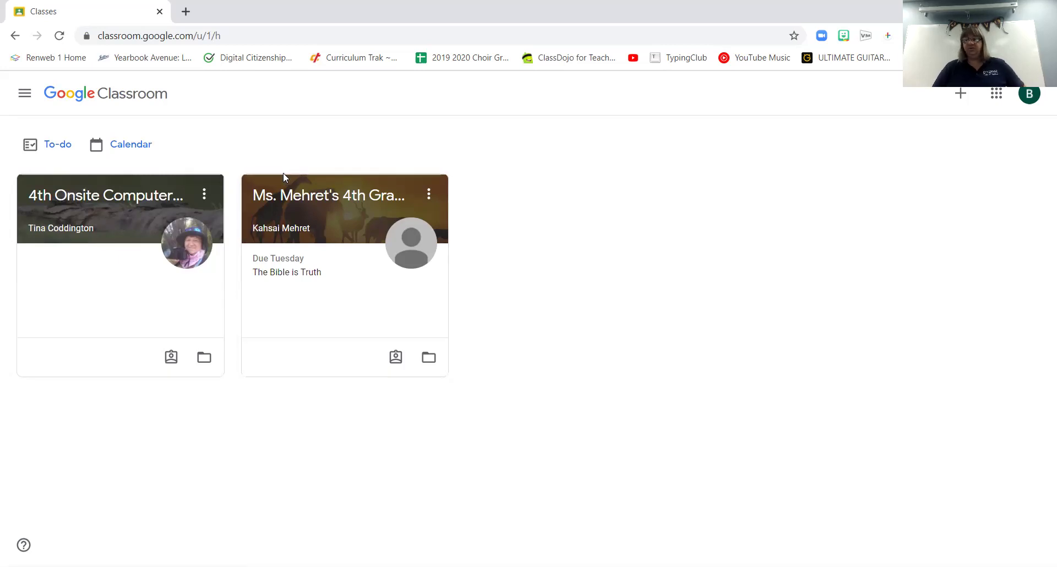
Open the 4th Grade 2020-2021 class card to view its Stream page
click(311, 199)
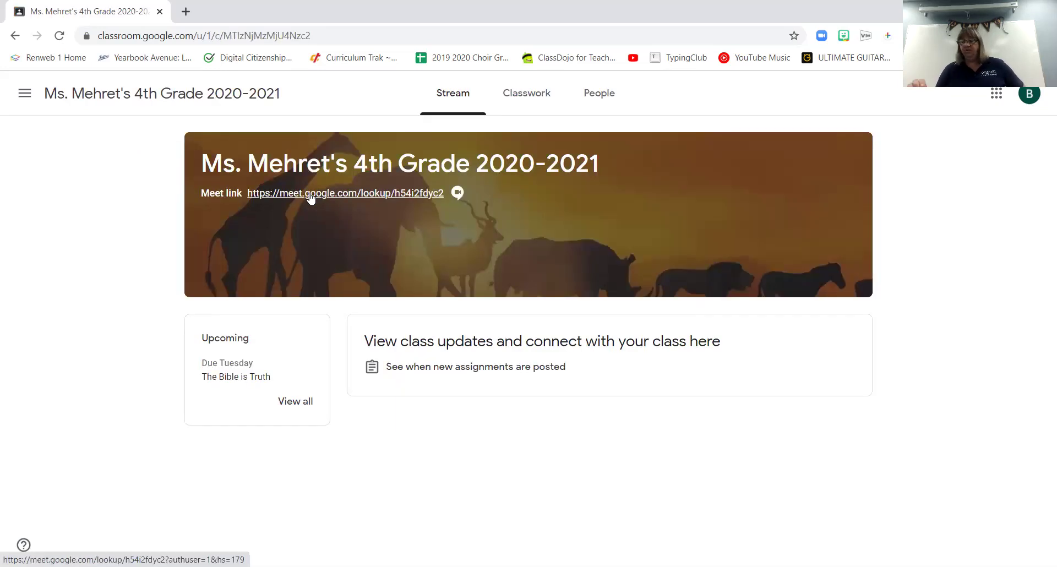